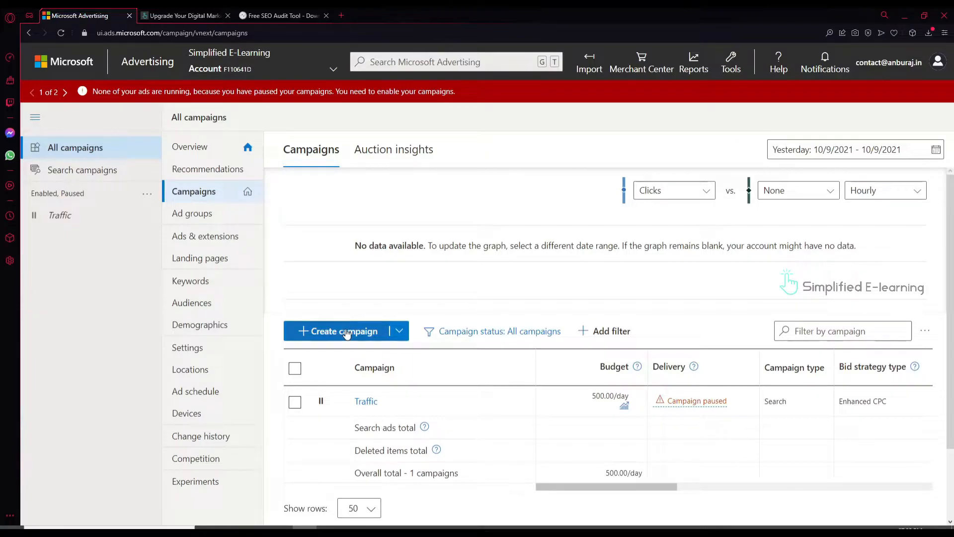
Create a 'Visits to my business location(s)' campaign named Store Visit with a 500 INR daily budget
left_click(346, 332)
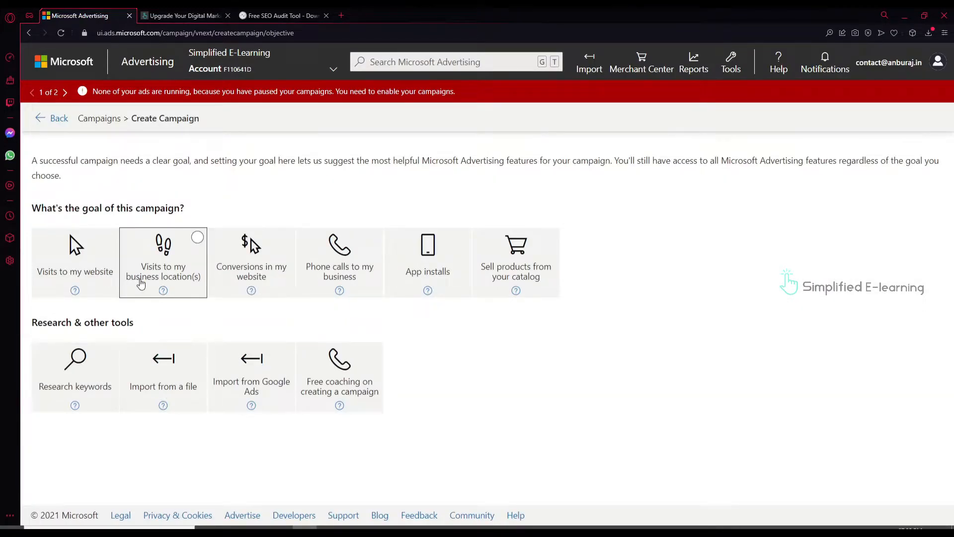
left_click(166, 277)
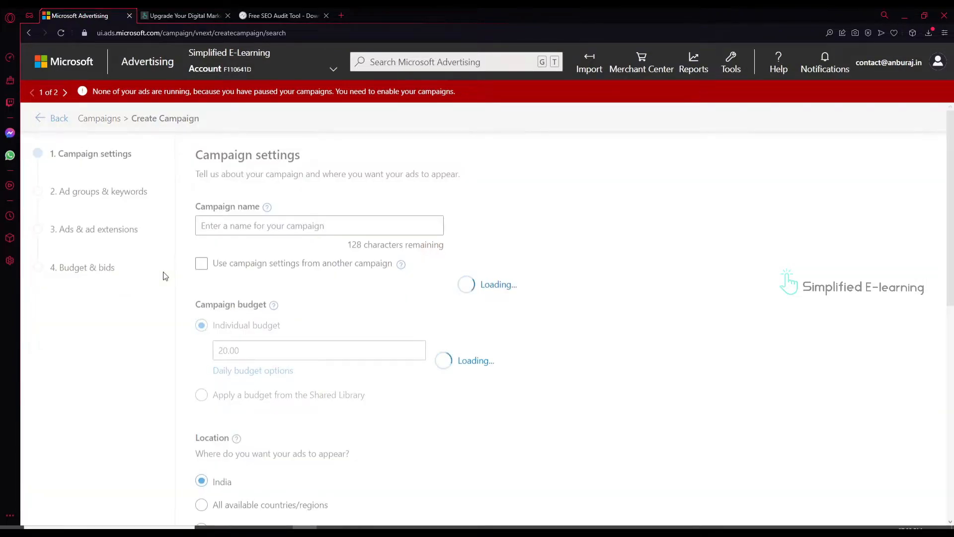
left_click(232, 225)
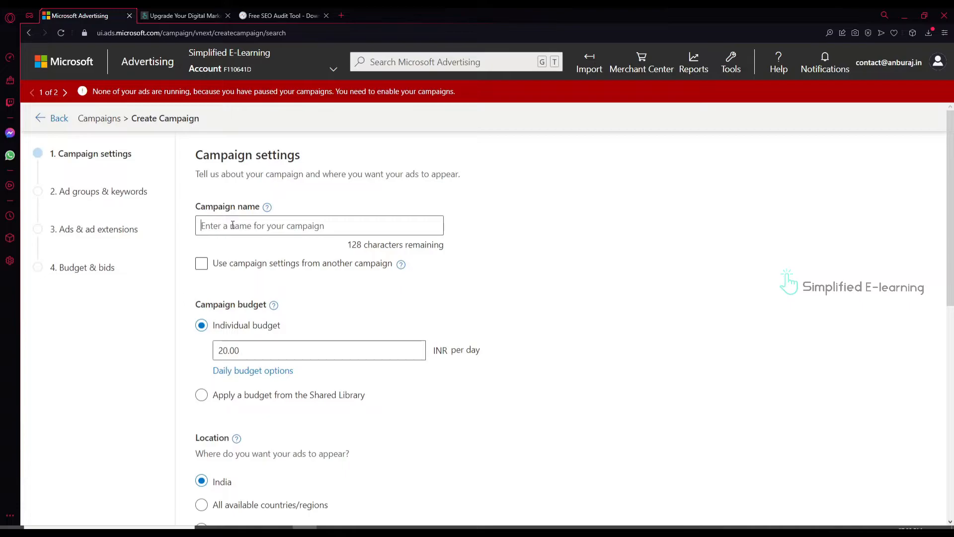
type("Store Visit")
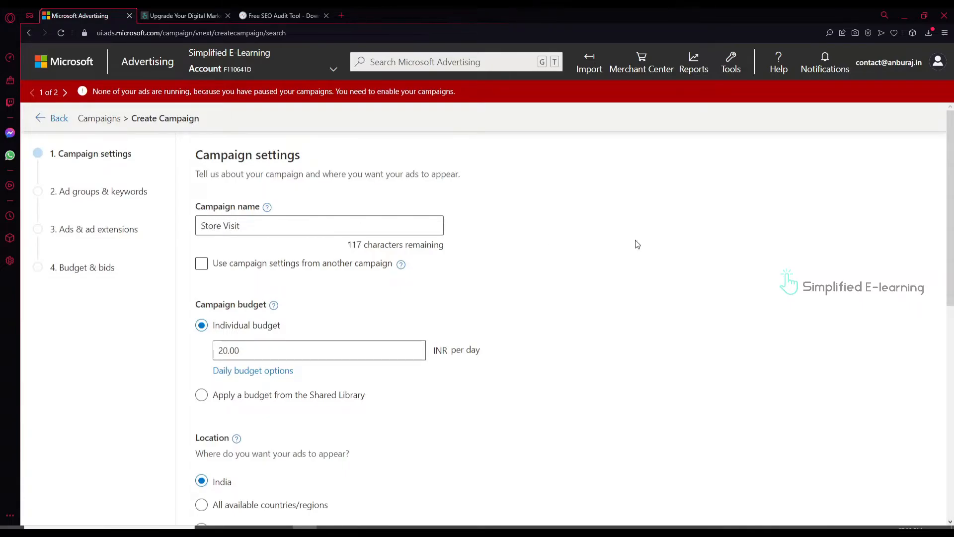
left_click_drag(245, 353, 205, 352)
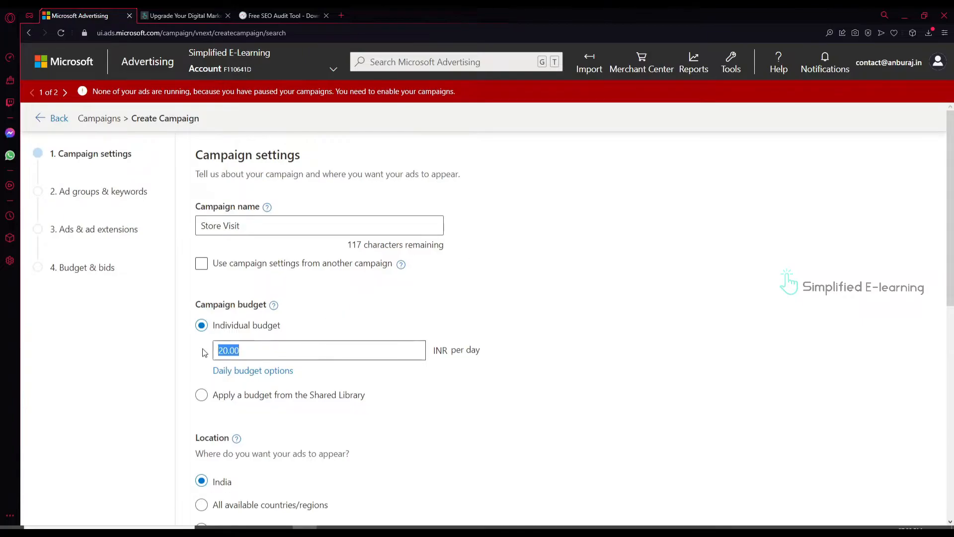
type("500")
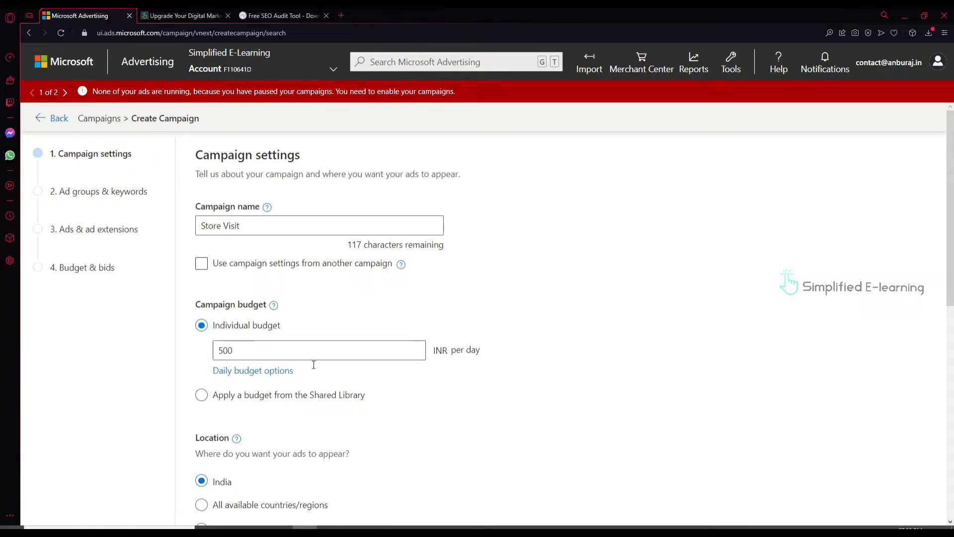
scroll(629, 438, "down", 3)
Switch to specific locations and target Tamil Nadu, India found by searching 'tamil nadu'
scroll(627, 438, "down", 1)
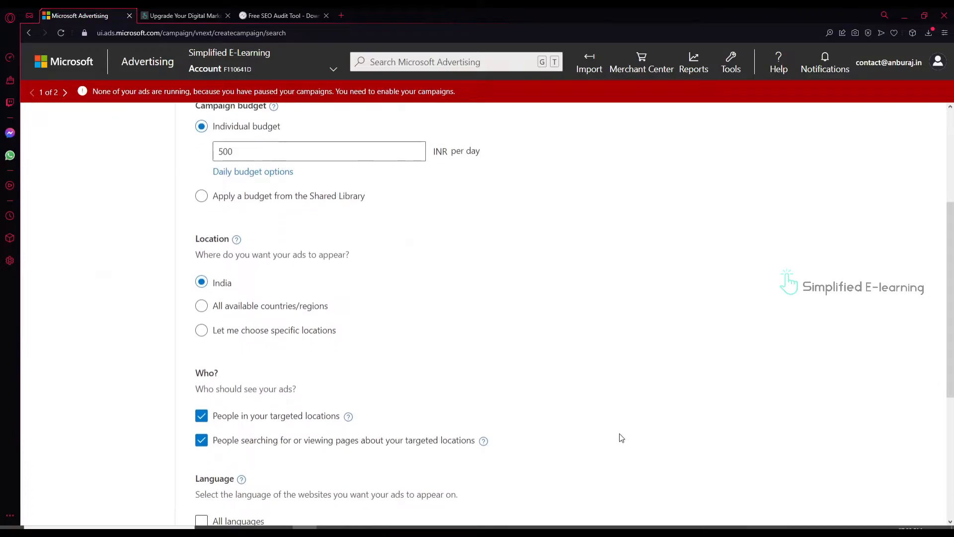
left_click(202, 333)
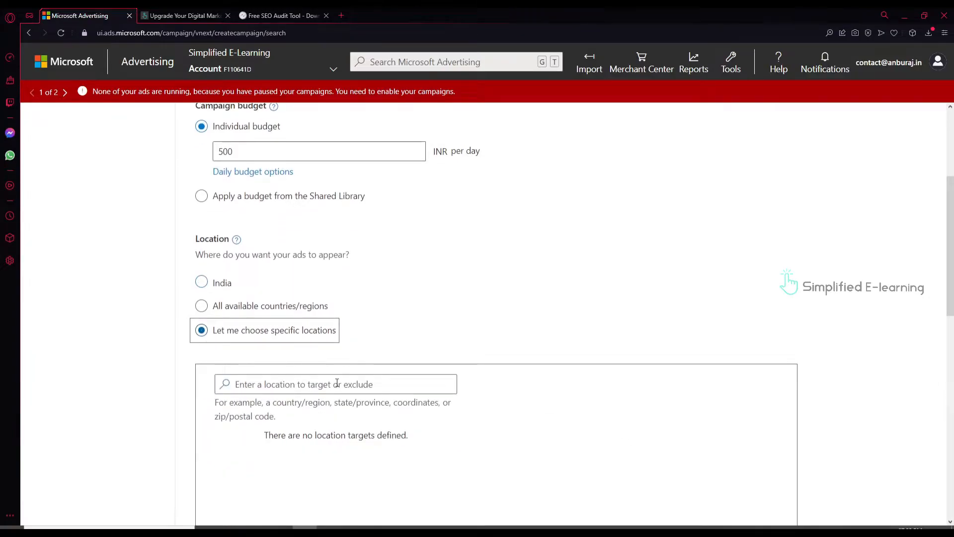
scroll(335, 382, "down", 2)
left_click(304, 286)
type("tamil nadu")
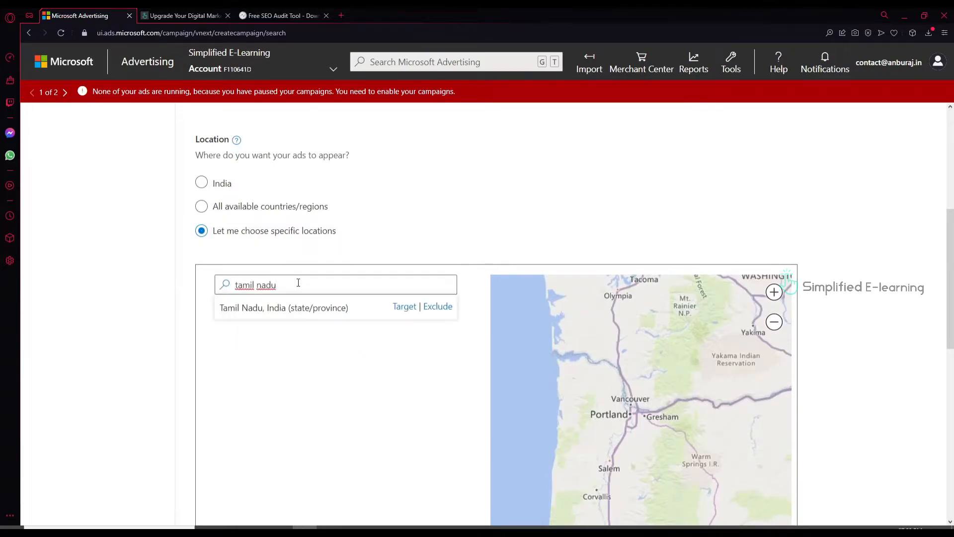
left_click(405, 307)
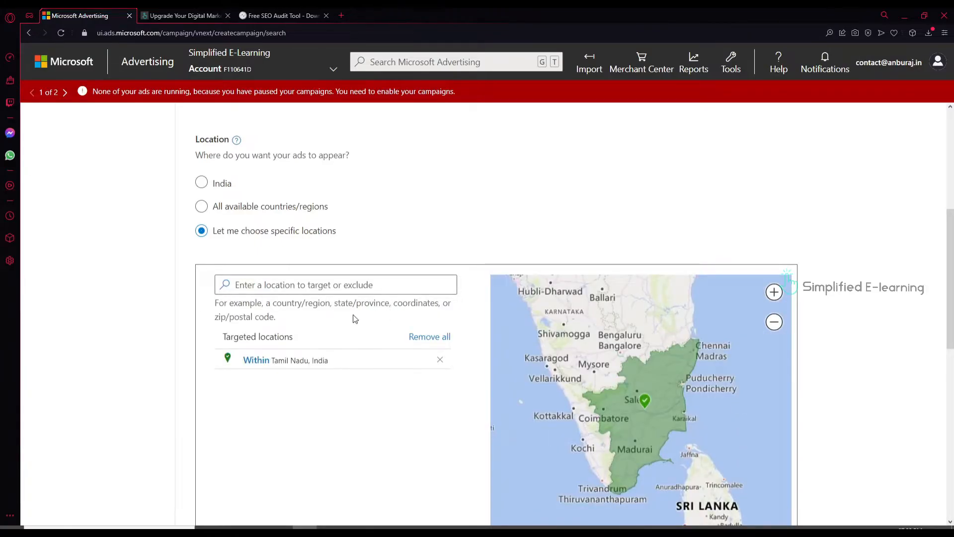
scroll(249, 406, "down", 5)
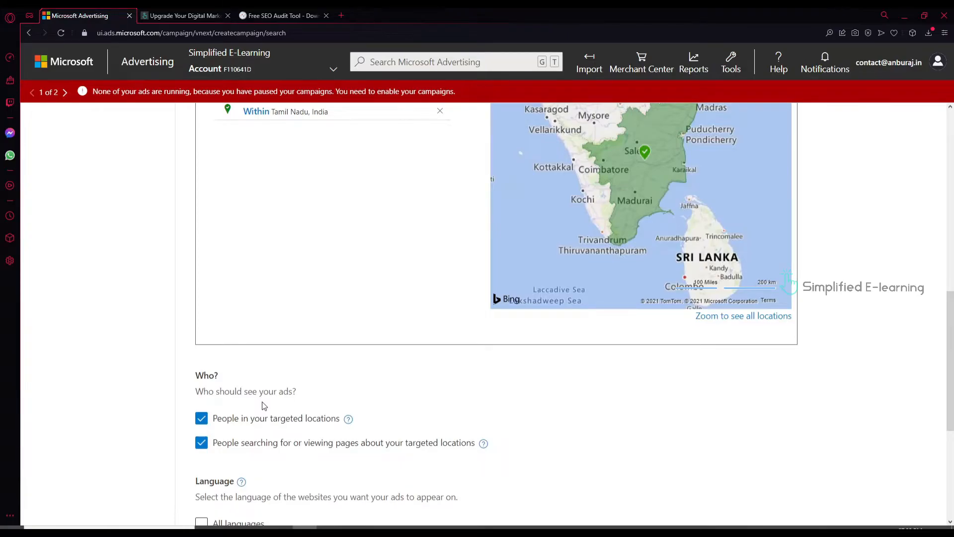
Exclude people only searching about the targeted locations, then save and continue to Ad groups & keywords
left_click(198, 450)
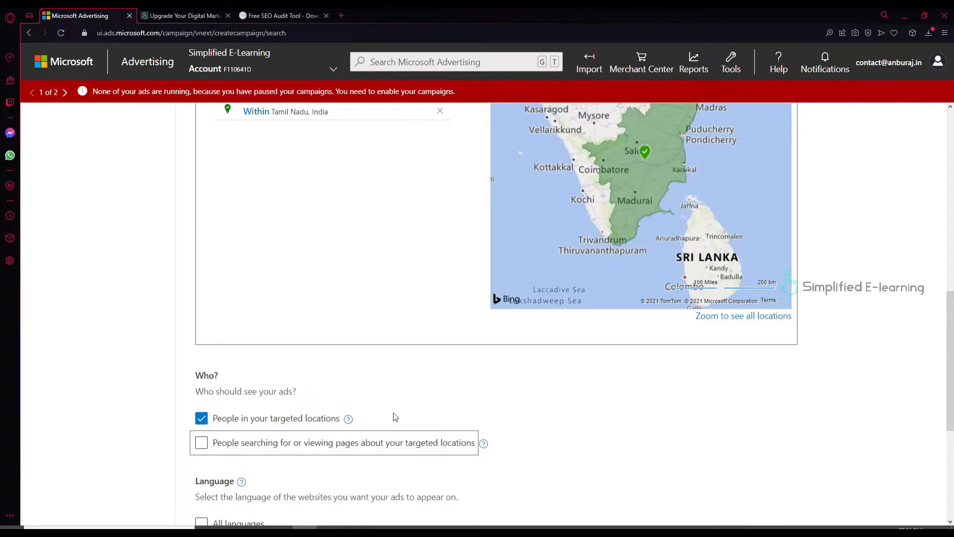
scroll(361, 425, "down", 4)
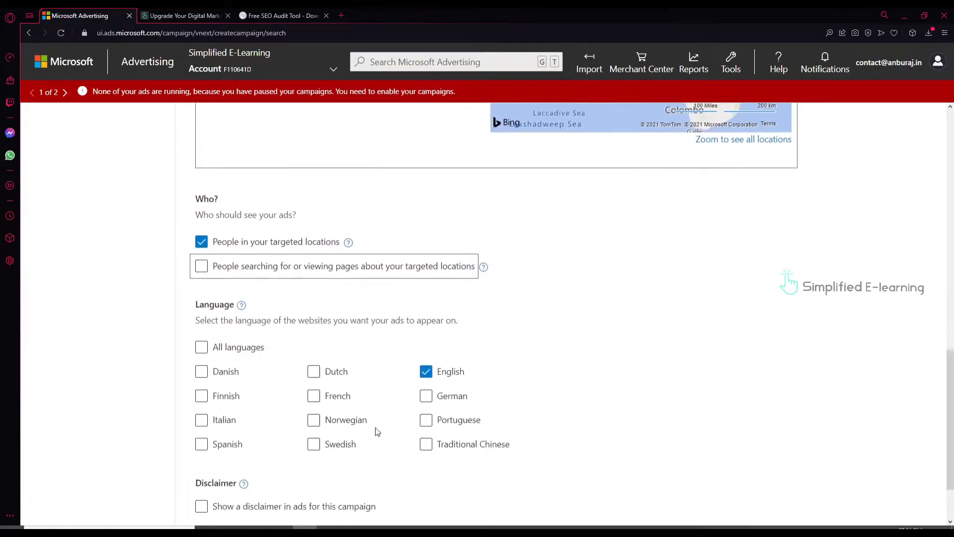
scroll(377, 433, "down", 2)
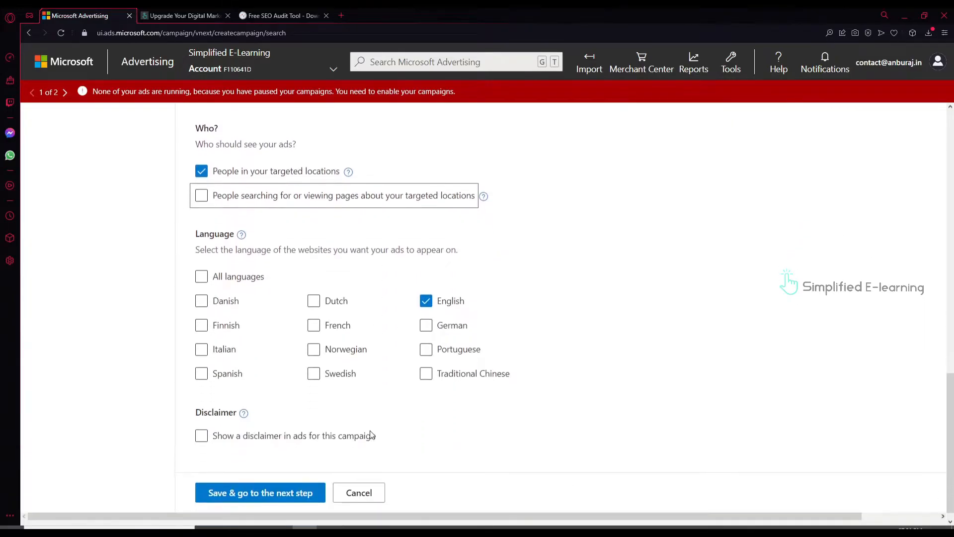
left_click(250, 481)
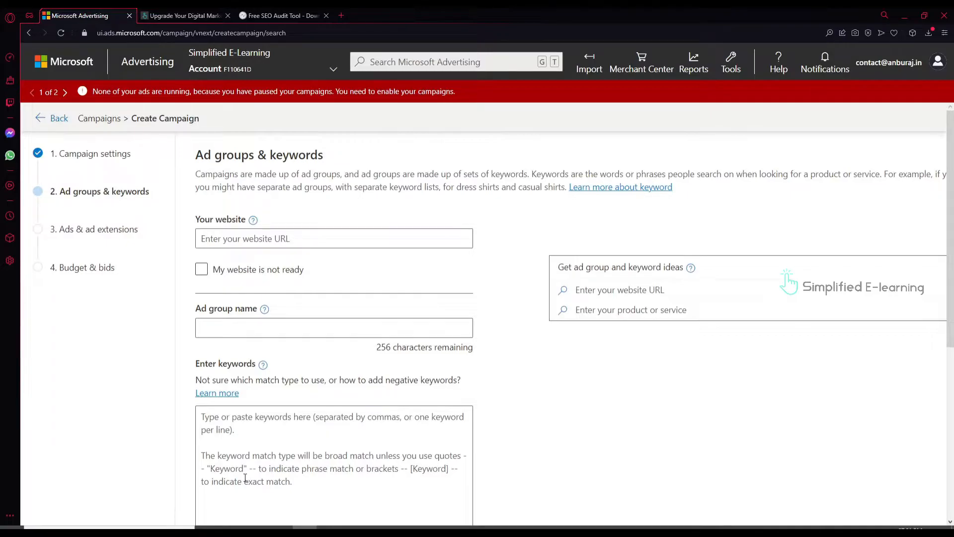
left_click(172, 14)
left_click(180, 36)
key("ctrl+c")
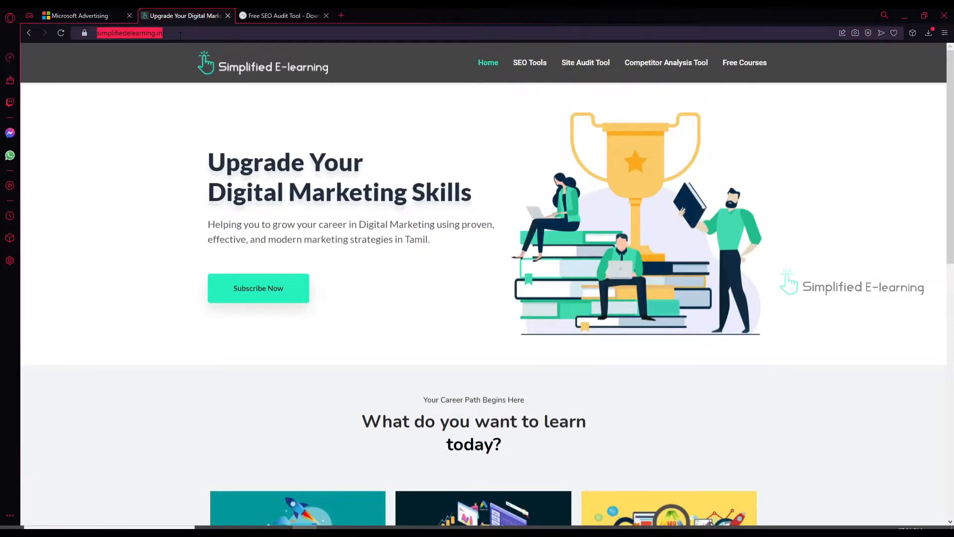
left_click(79, 15)
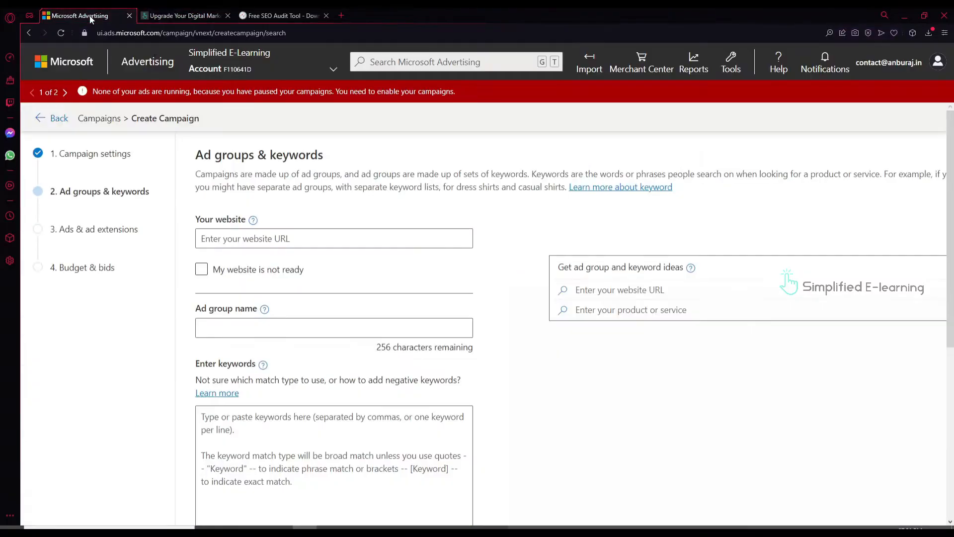
key("ctrl+v")
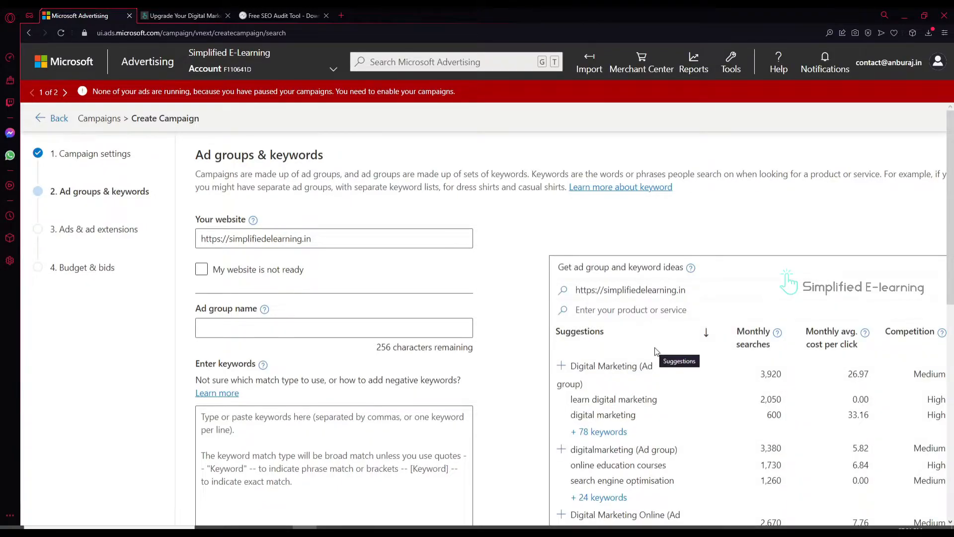
Add the Digital Marketing Course suggested keyword group to the ad group
scroll(656, 351, "down", 2)
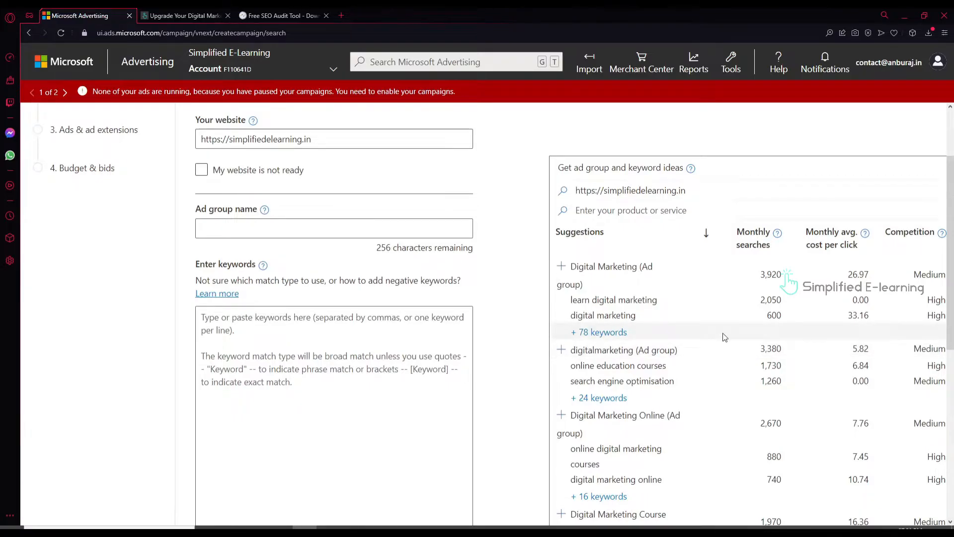
scroll(723, 336, "down", 4)
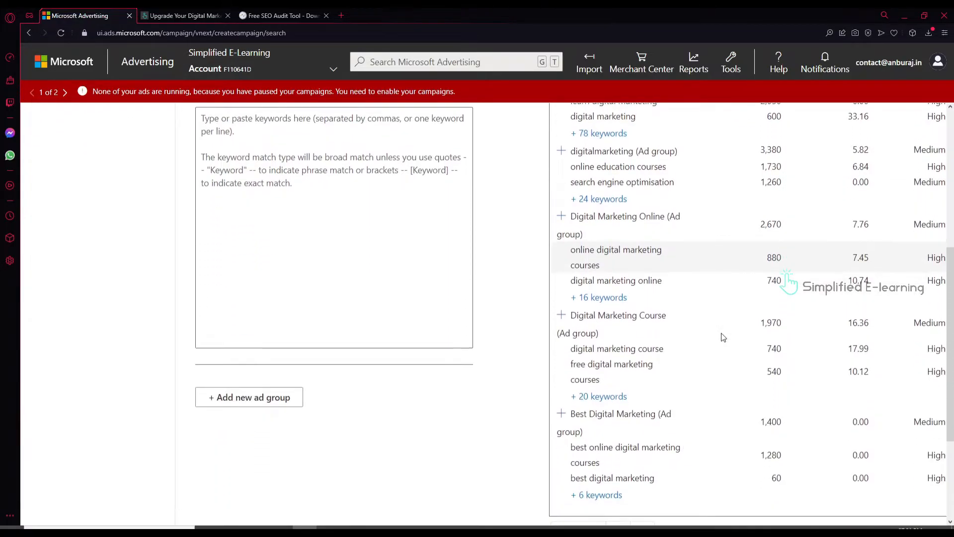
left_click(561, 315)
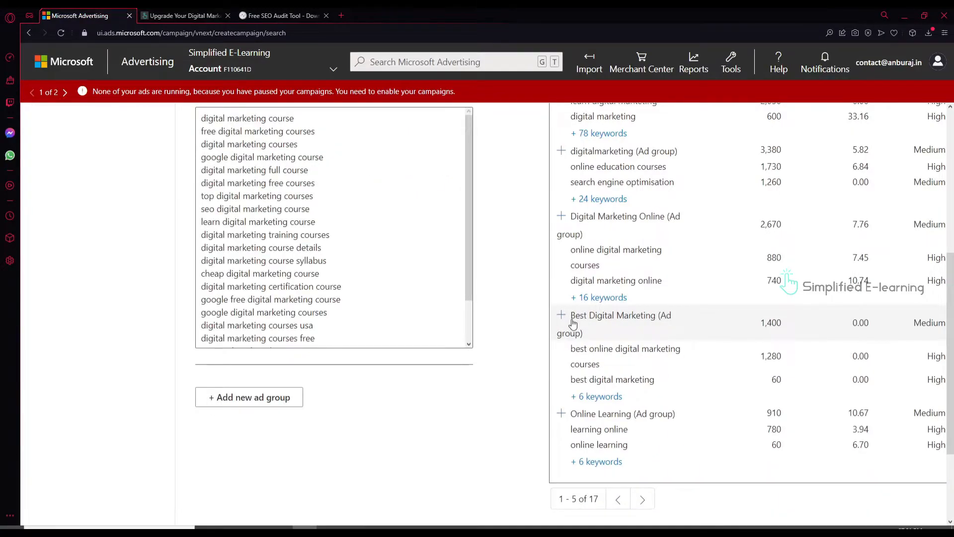
scroll(222, 271, "up", 1)
scroll(222, 271, "up", 4)
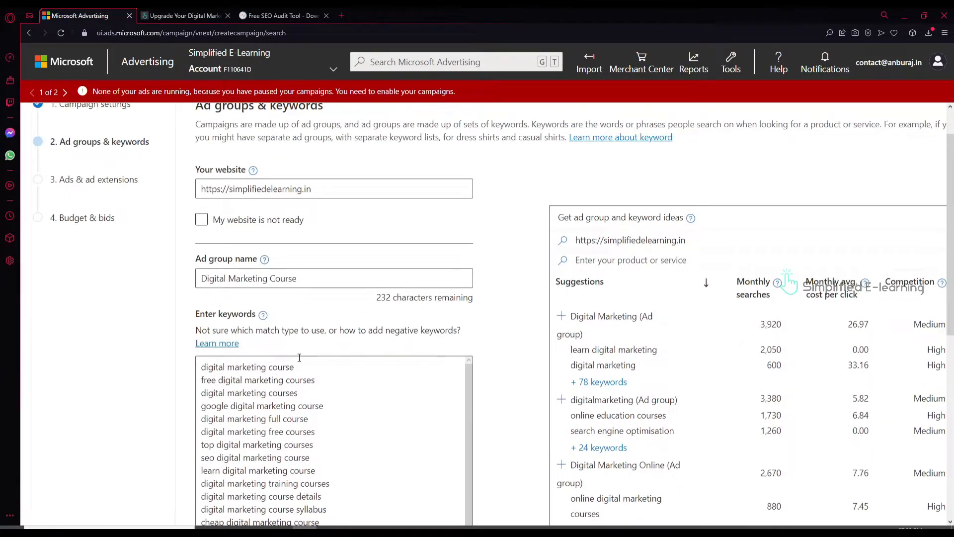
Save the Digital Marketing Course ad group and continue to the Ads & ad extensions step
scroll(299, 358, "down", 2)
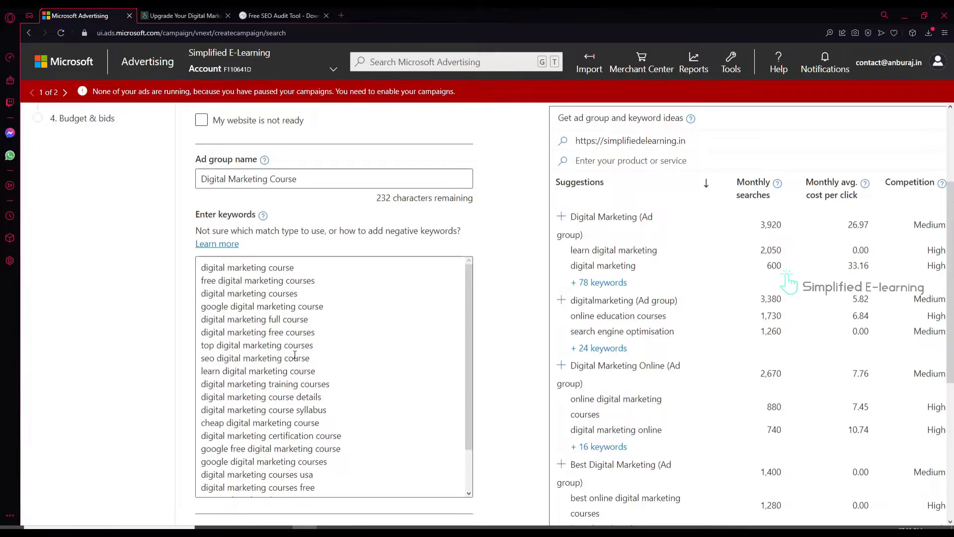
scroll(381, 386, "down", 10)
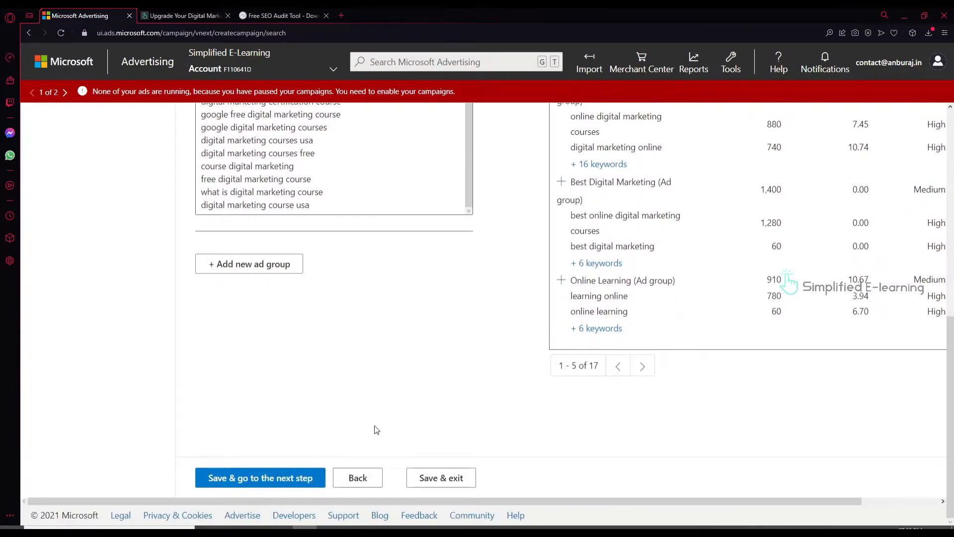
left_click(268, 476)
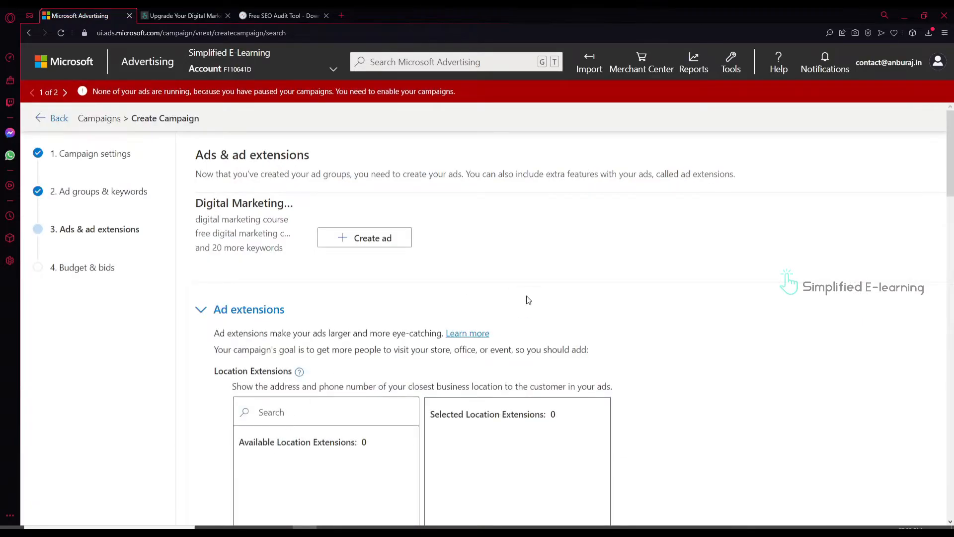
Start a new ad with the website as its final URL, keeping Responsive search ad type
left_click(371, 239)
left_click(299, 280)
type("simplifiedelearning.in")
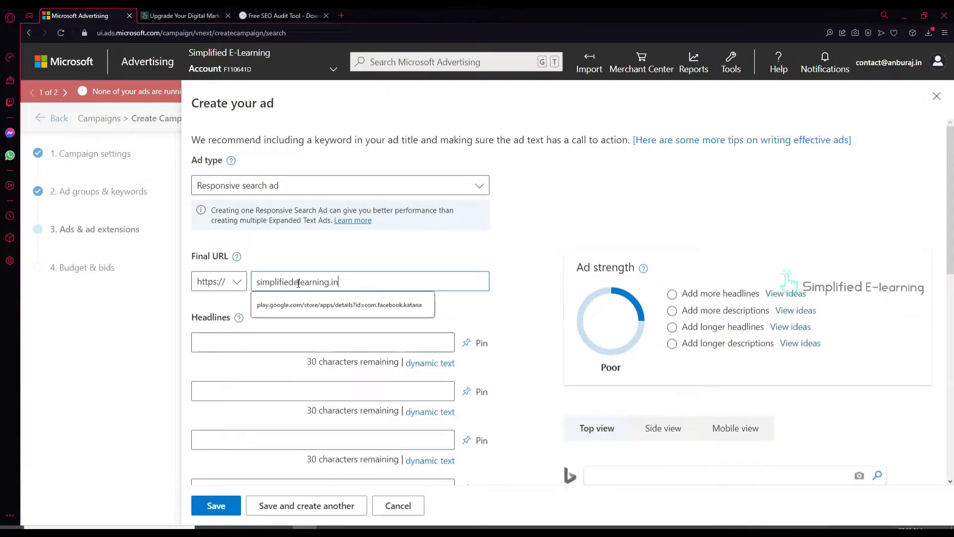
left_click(301, 189)
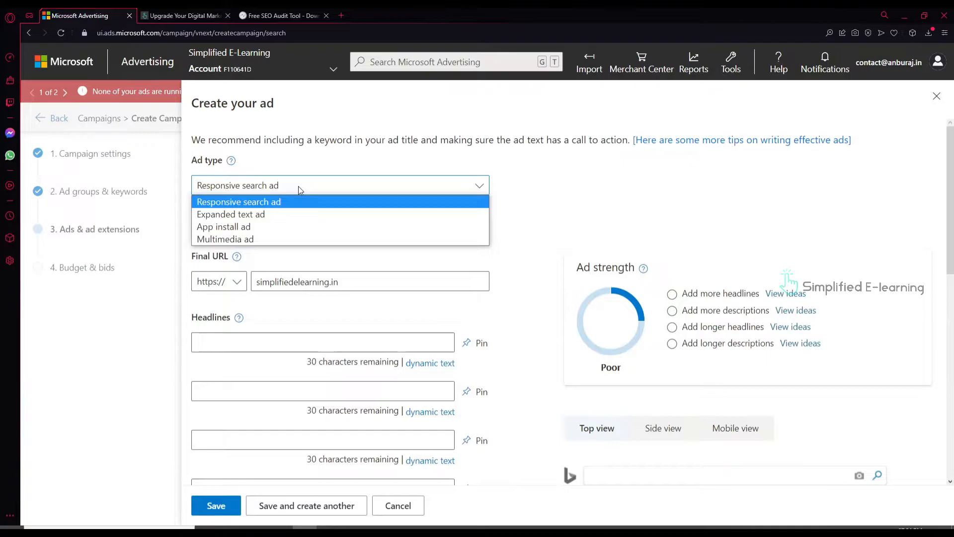
left_click(513, 201)
scroll(443, 278, "down", 2)
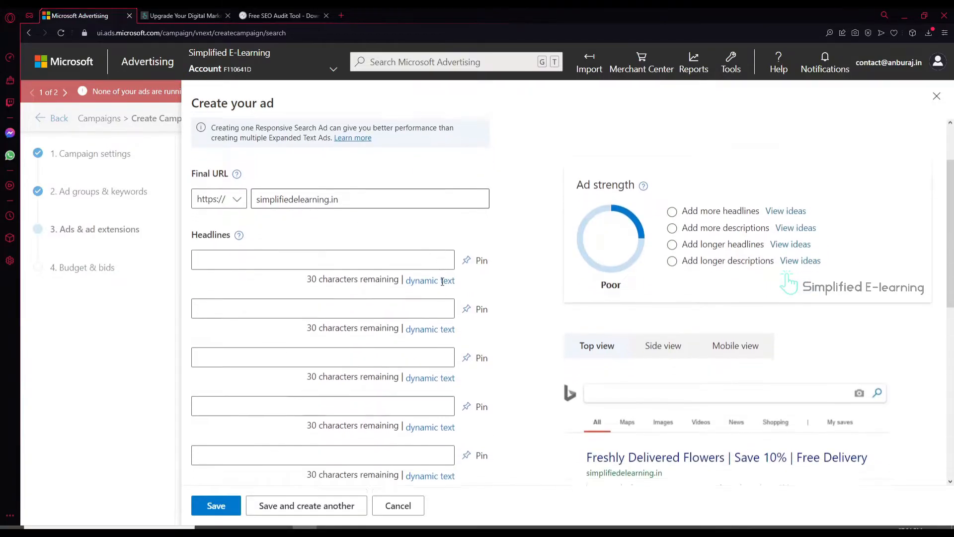
Copy the first headlines from ad copy.txt into the ad's Headline fields
key("alt+Tab")
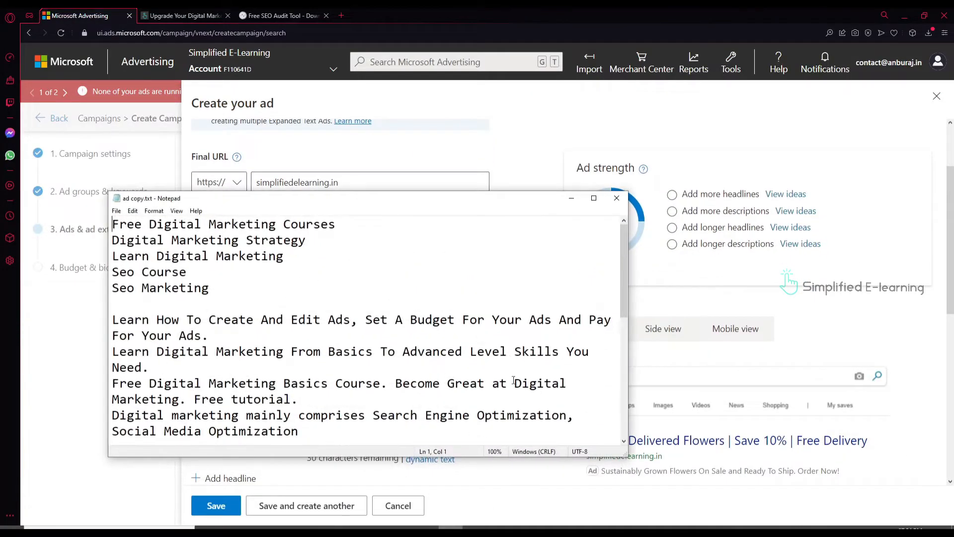
left_click_drag(337, 225, 87, 230)
key("ctrl+c")
key("alt+Tab")
left_click(320, 242)
key("ctrl+v")
key("alt+Tab")
Copy the remaining headlines from the notes, ending with Seo Marketing, into the Headline fields
left_click_drag(307, 241, 101, 243)
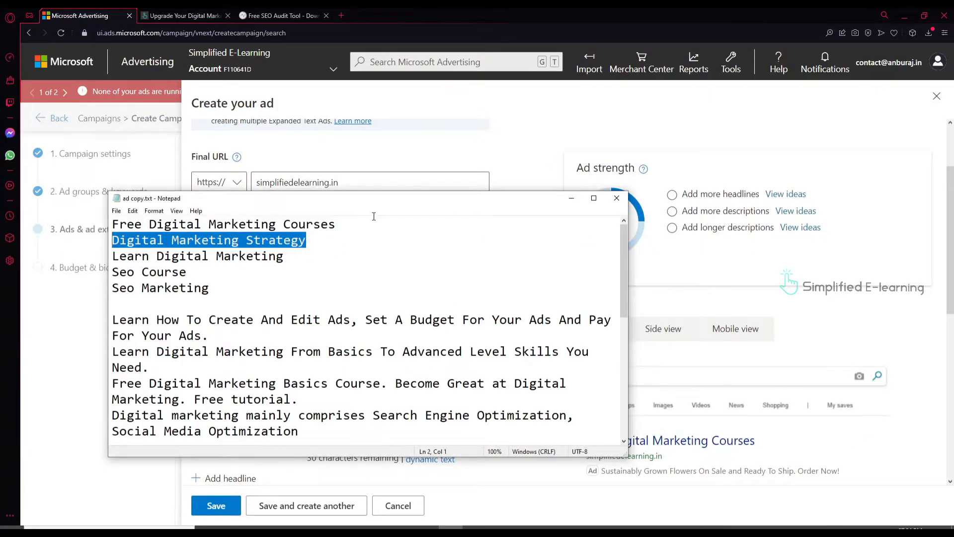
key("ctrl+c")
key("alt+Tab")
left_click(284, 341)
key("ctrl+v")
key("alt+Tab")
left_click_drag(188, 272, 102, 274)
key("ctrl+c")
key("alt+Tab")
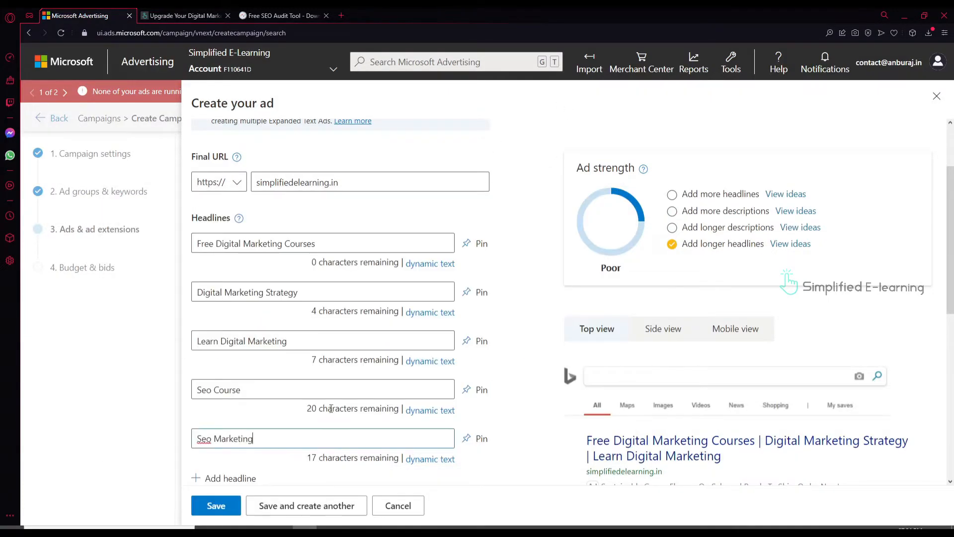
Paste the description lines from ad copy.txt into the Description fields, adding fields as needed
scroll(342, 399, "down", 7)
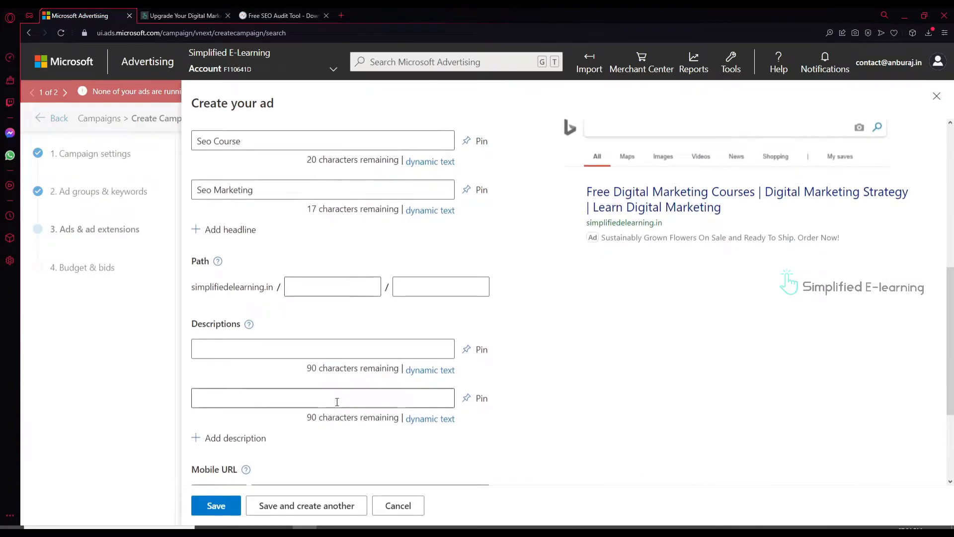
key("alt+Tab")
key("alt+Tab")
left_click(229, 251)
key("ctrl+v")
left_click(238, 298)
key("ctrl+v")
left_click(236, 338)
left_click(235, 387)
key("alt+Tab")
left_click_drag(307, 431, 110, 414)
key("ctrl+c")
key("alt+Tab")
key("ctrl+v")
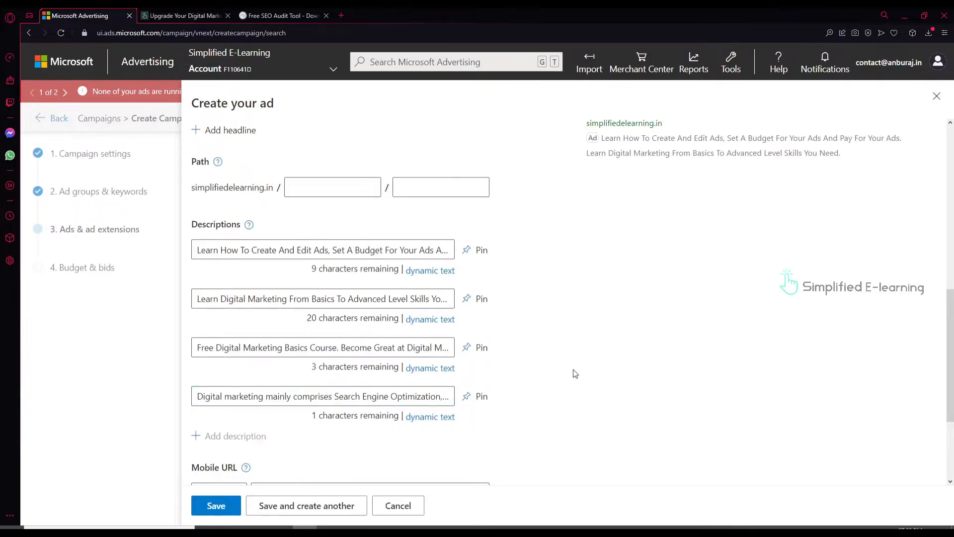
Copy the final URL simplifiedelearning.in into the Mobile URL field
scroll(573, 370, "up", 7)
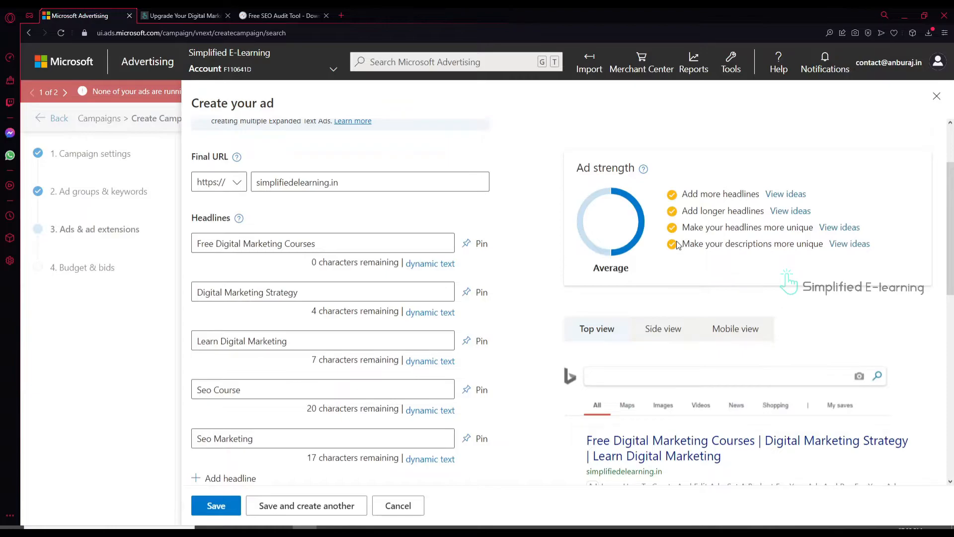
left_click_drag(348, 182, 247, 183)
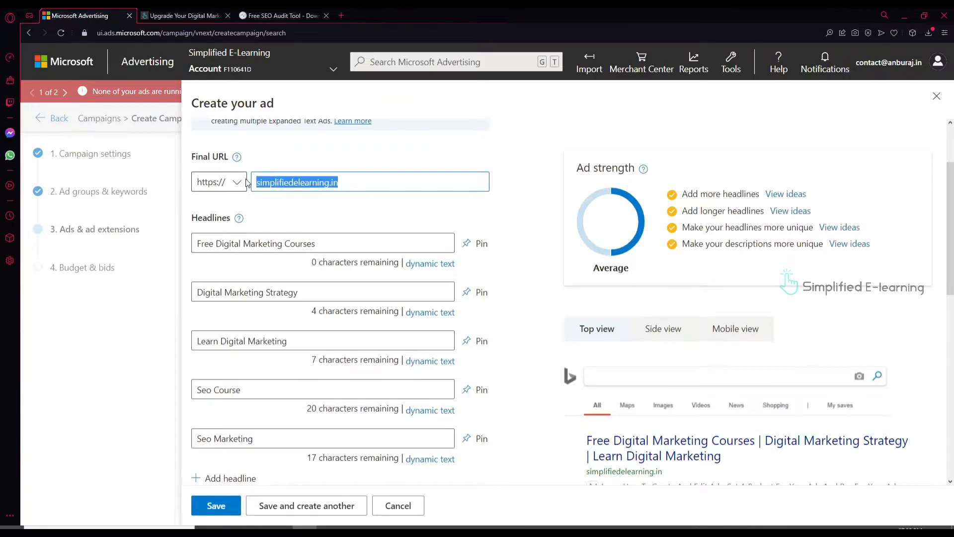
scroll(392, 362, "down", 12)
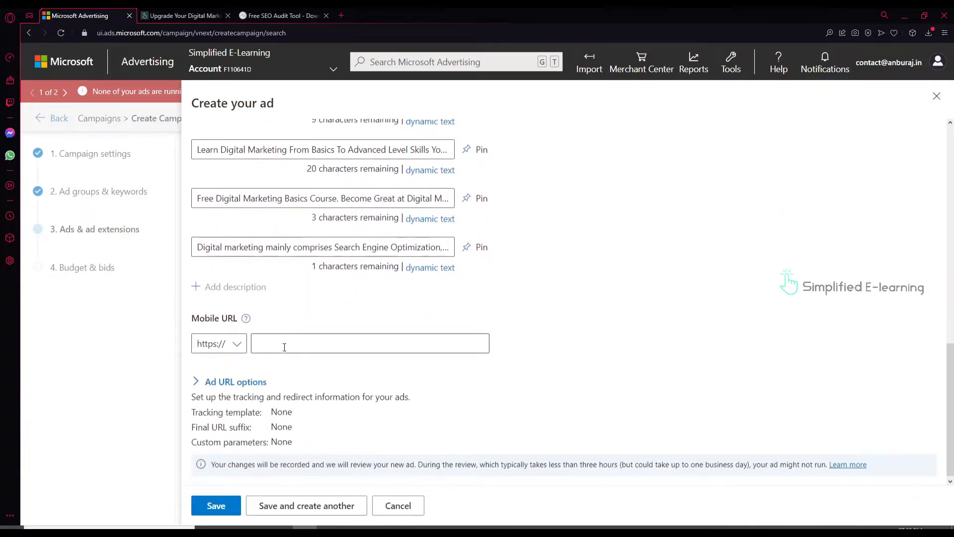
left_click(281, 343)
key("ctrl+v")
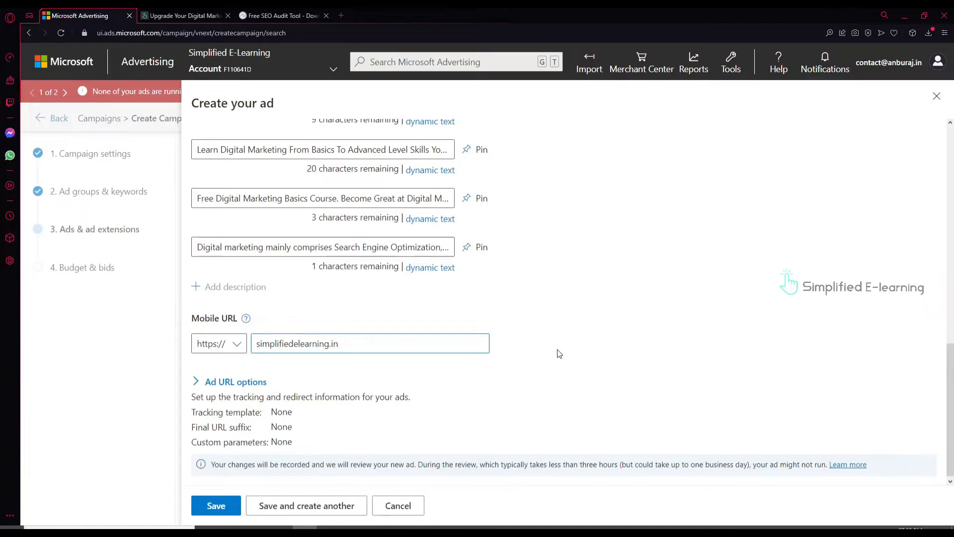
Save the ad to the Digital Marketing ad group and begin a new location extension
left_click(229, 507)
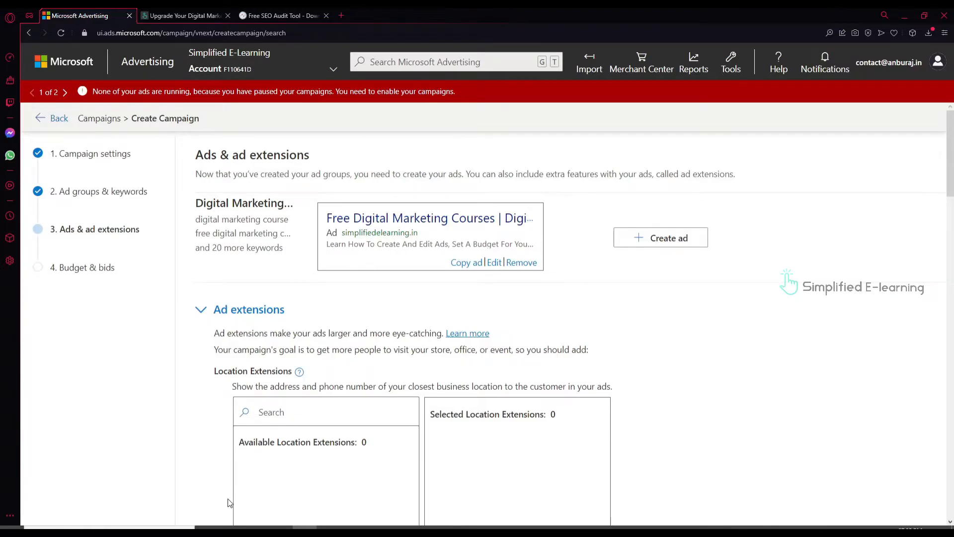
scroll(315, 479, "down", 4)
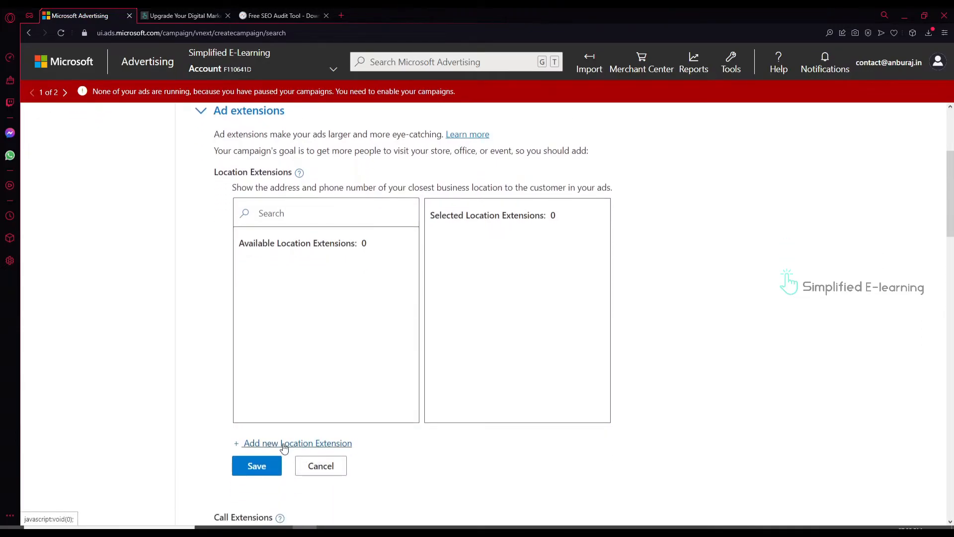
left_click(283, 444)
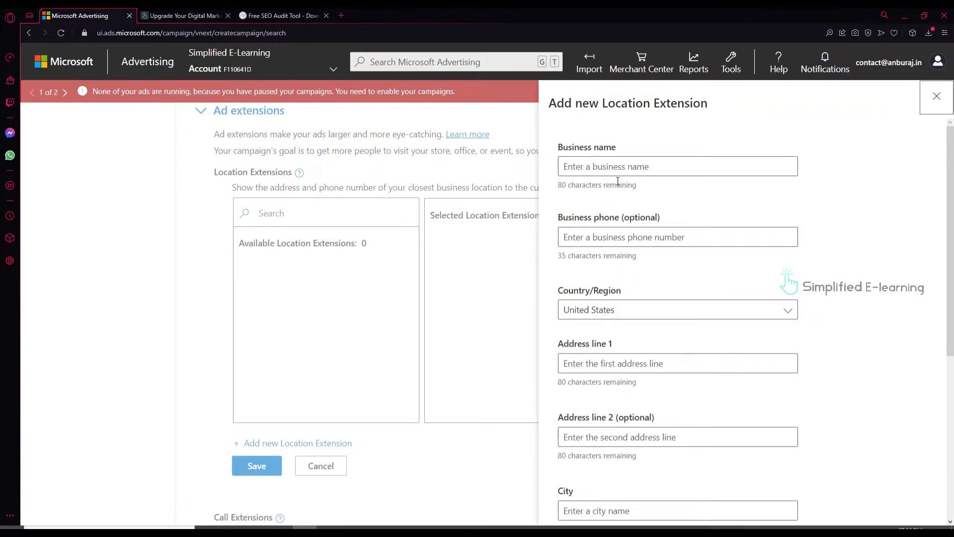
Enter business name Simplified E-learning, the business phone number, and country India
left_click(597, 167)
key("ctrl+v")
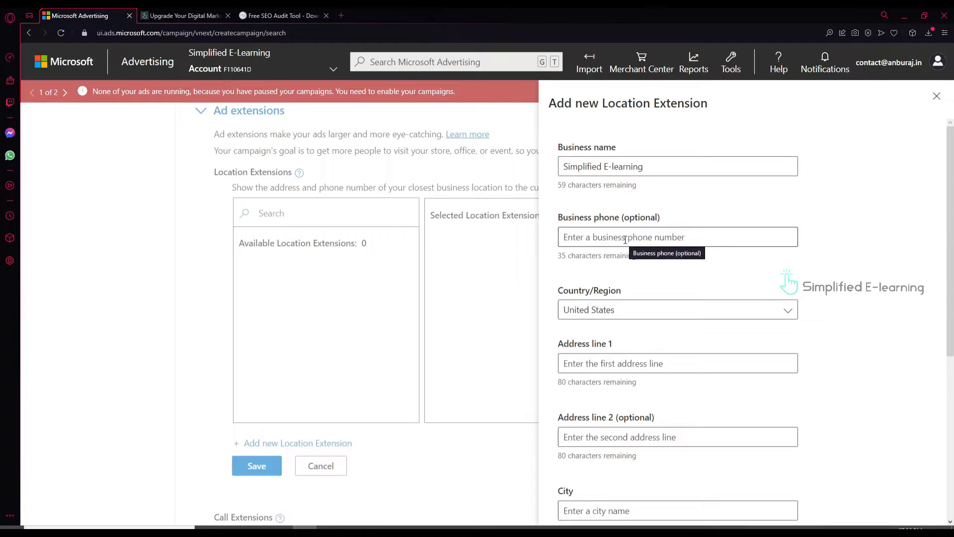
left_click(625, 240)
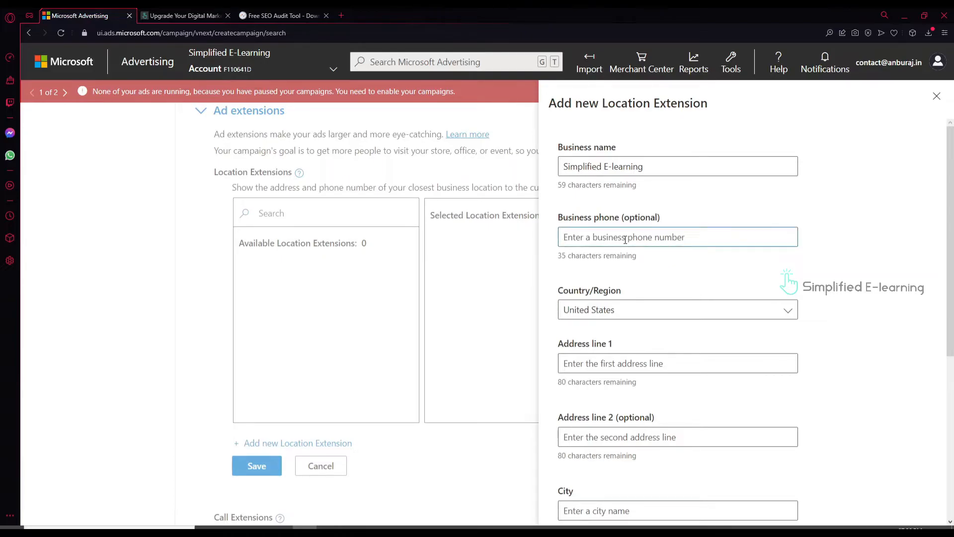
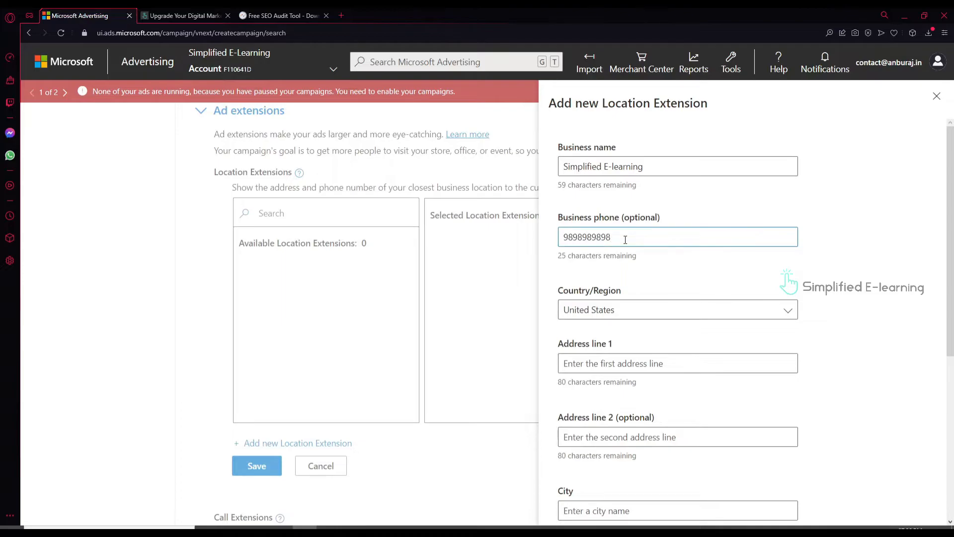
left_click(659, 317)
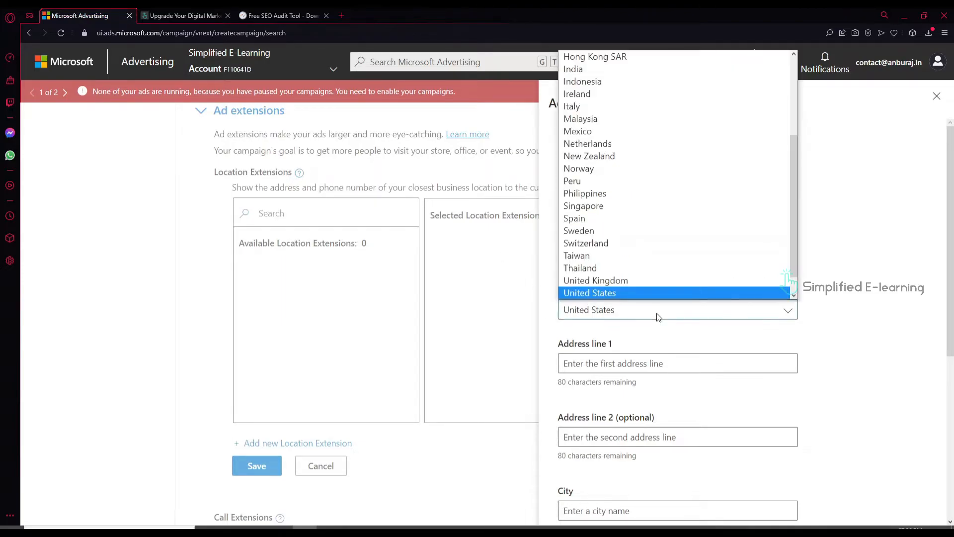
left_click(614, 69)
scroll(636, 366, "down", 2)
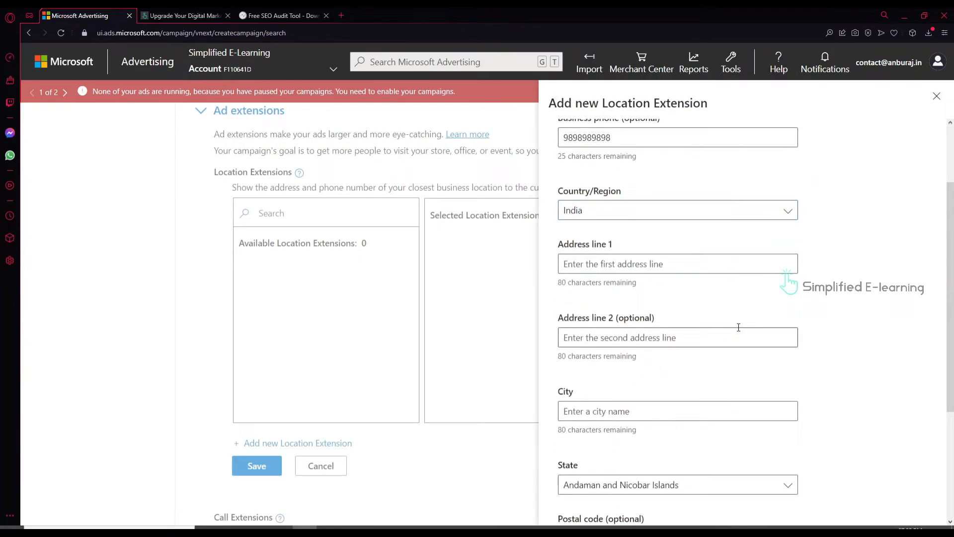
Enter the street address line and the city Chennai
left_click(609, 260)
type("Anna Nagar")
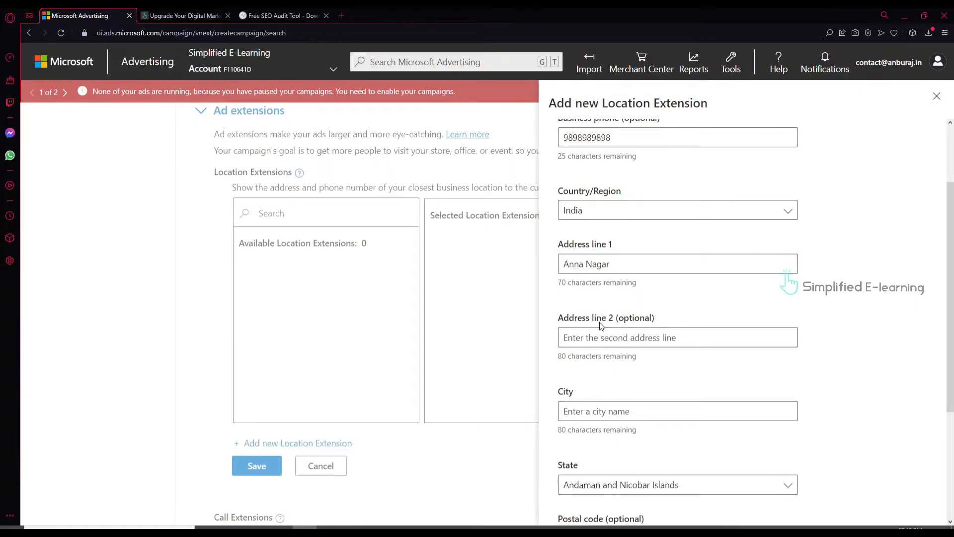
scroll(597, 328, "down", 2)
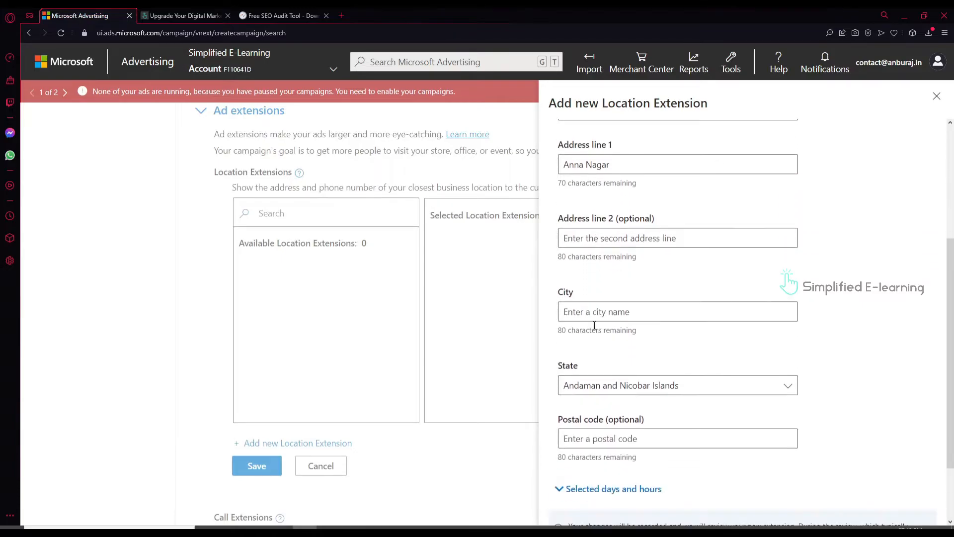
left_click(591, 315)
type("Chennai")
Set the state to Tamil Nadu, enter the postal code, and expand Selected days and hours
left_click(732, 389)
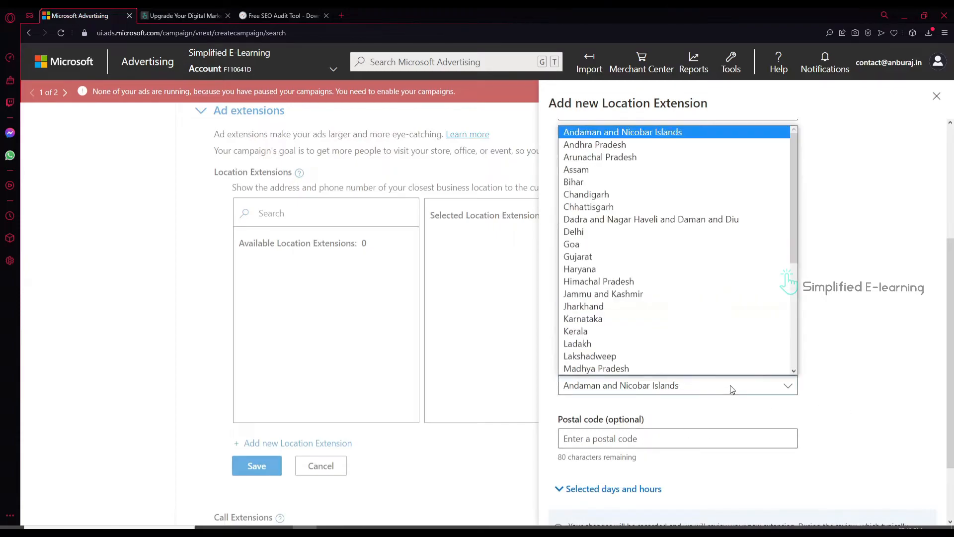
scroll(639, 340, "down", 5)
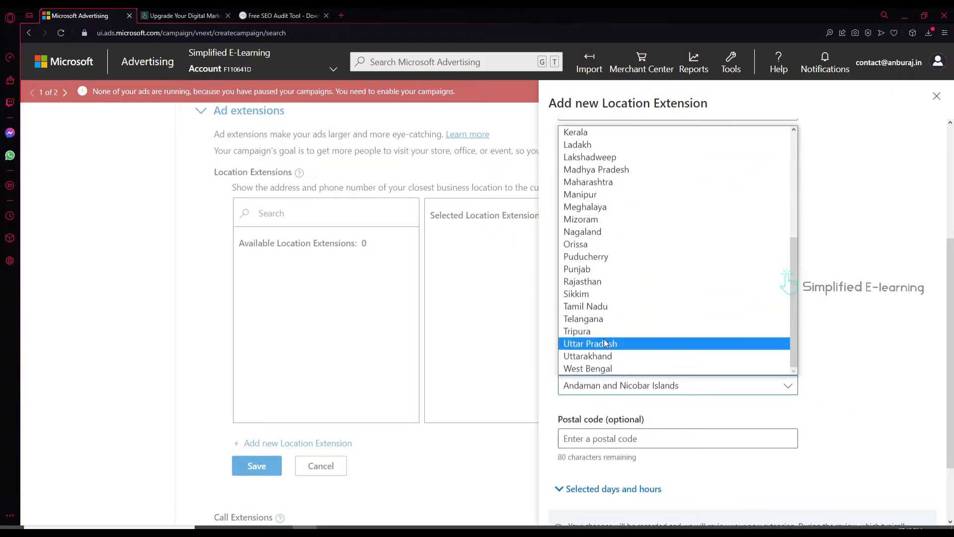
left_click(609, 306)
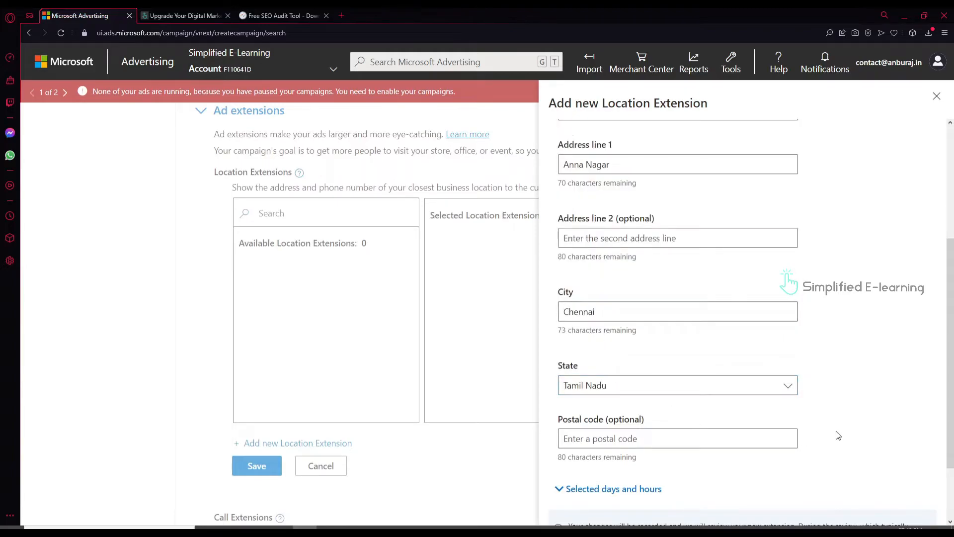
scroll(836, 436, "down", 2)
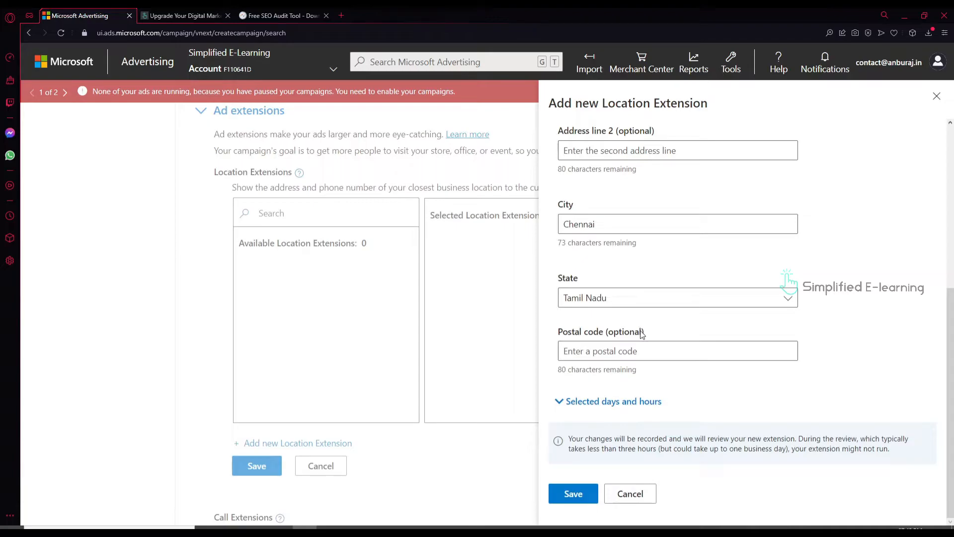
type("600001")
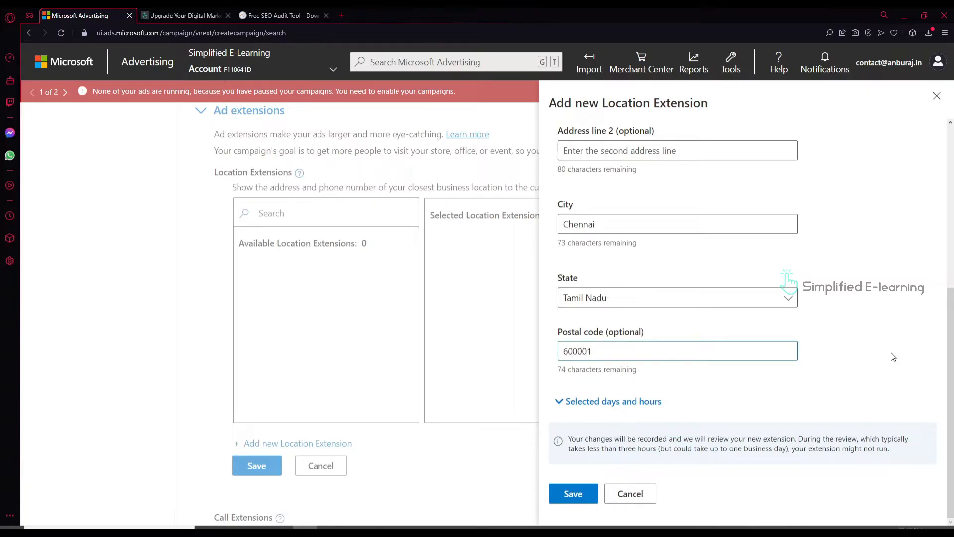
left_click(626, 406)
scroll(779, 409, "down", 3)
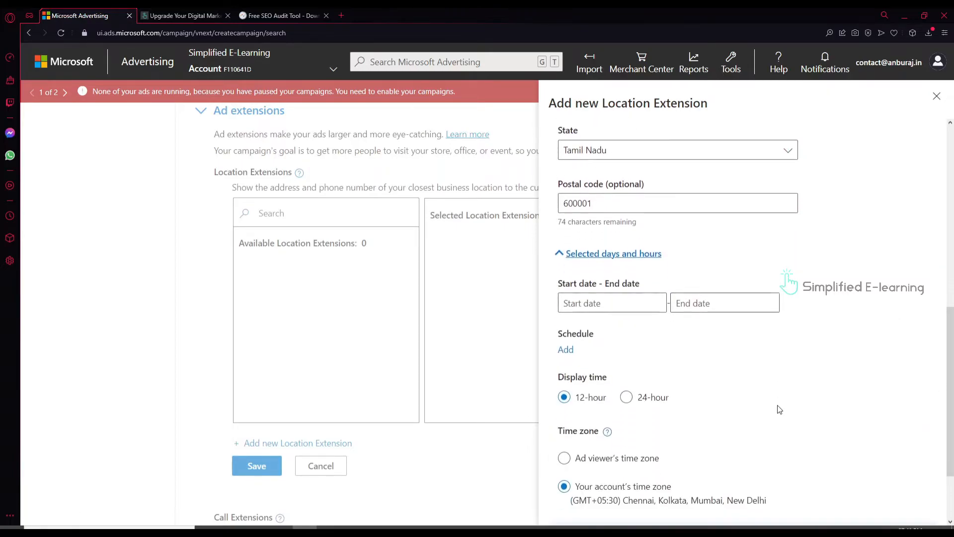